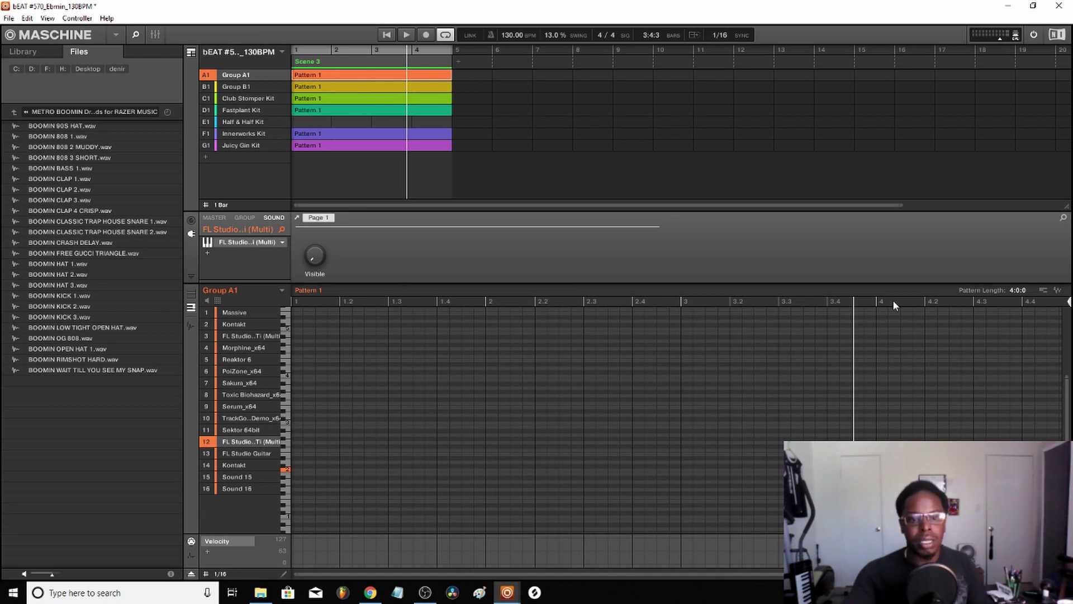
# Play and stop the beat, then open the Export Song as Audio settings (WAV, 44100 Hz, 24 bit).
pyautogui.click(406, 35)
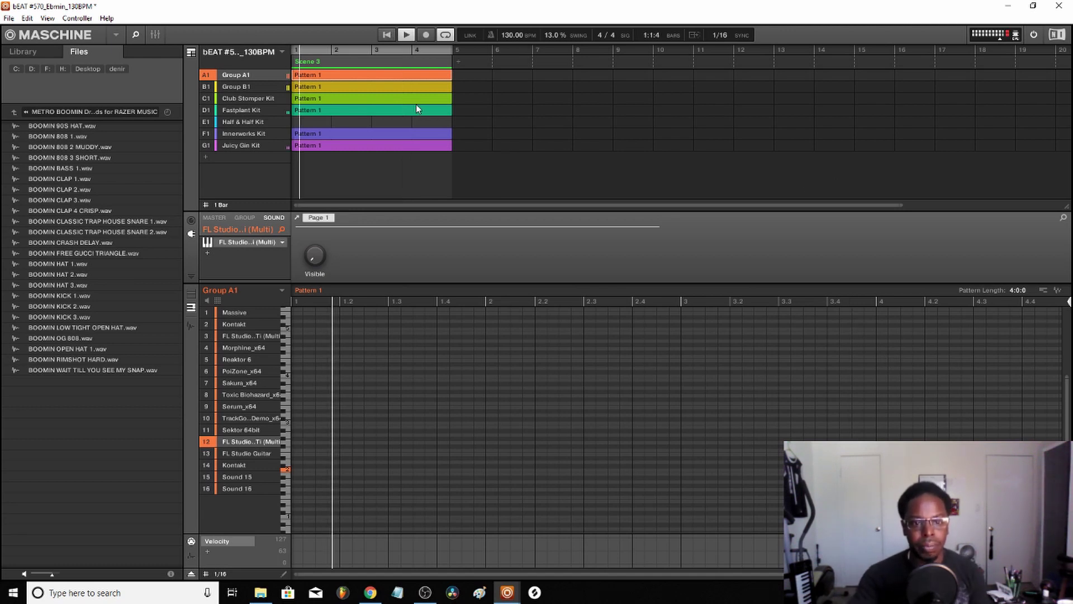
pyautogui.click(406, 35)
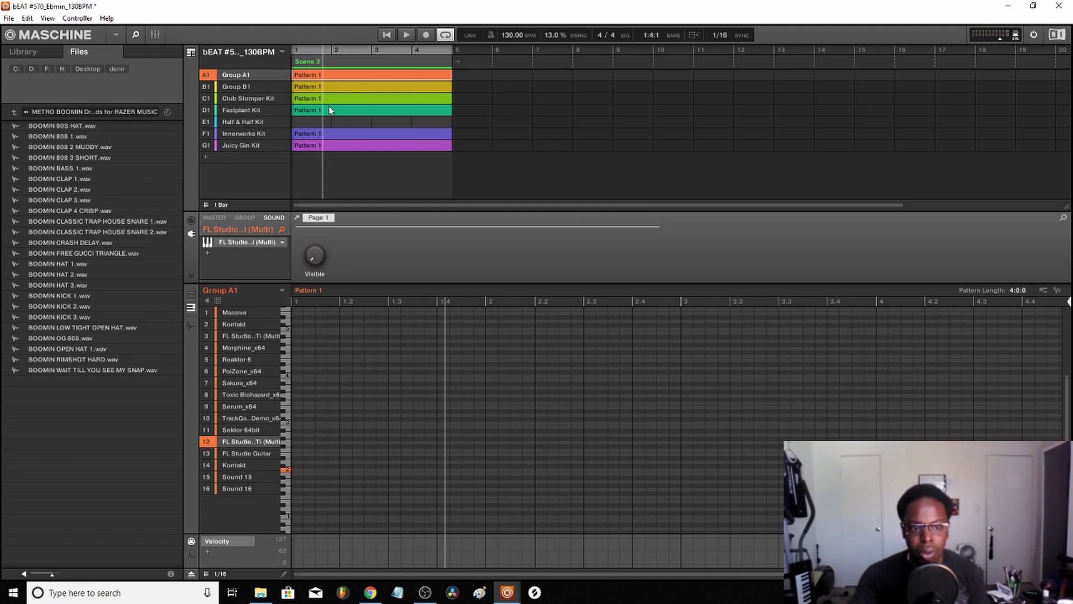
pyautogui.click(9, 19)
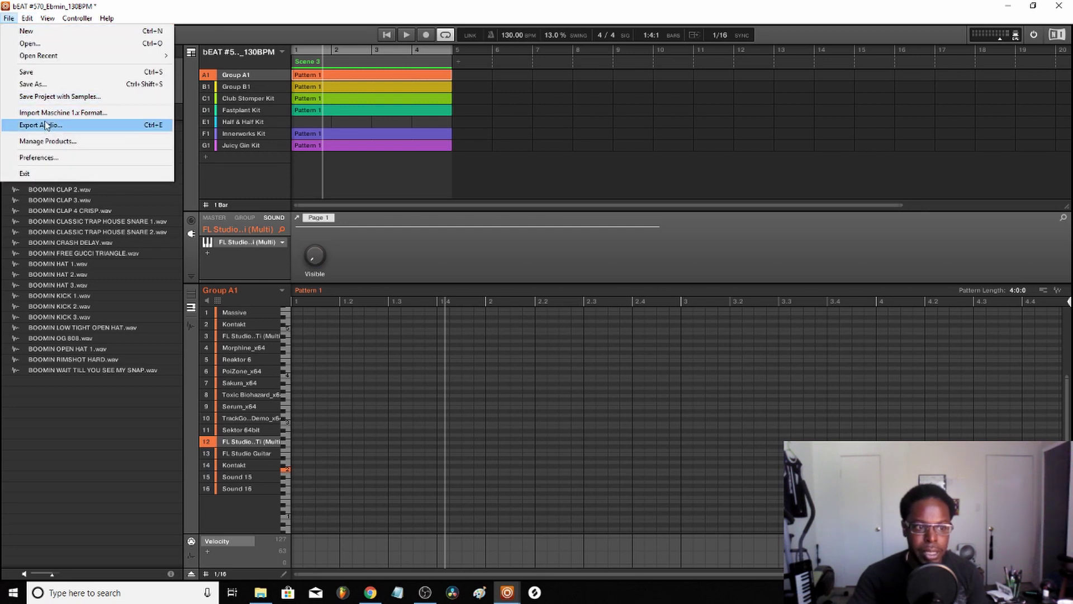
pyautogui.click(50, 124)
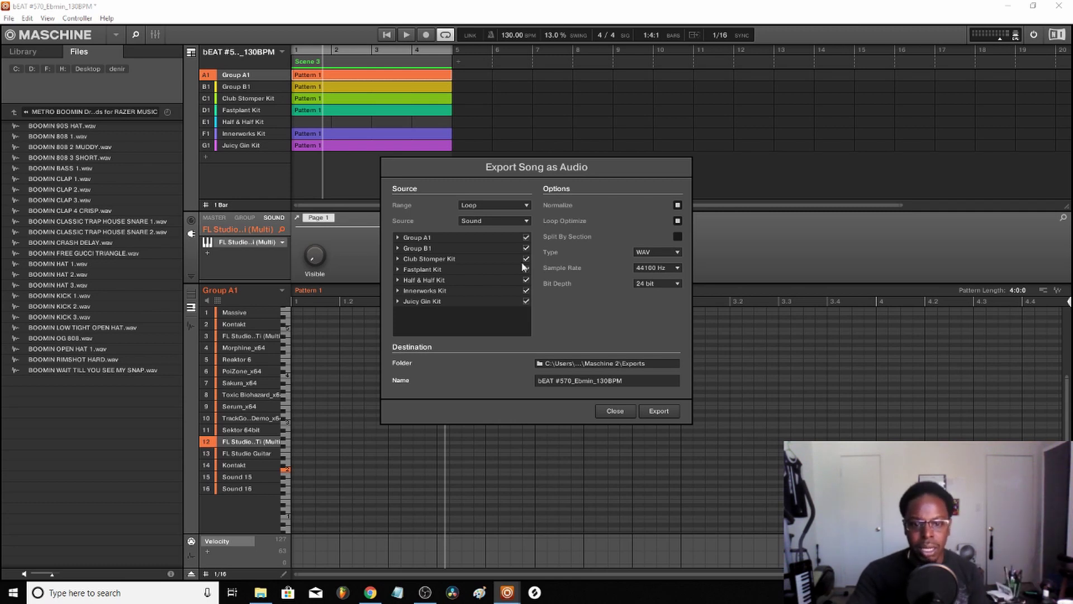
# Pick Desktop > MASCHINE STUDIO > BEAT #570 as the export destination folder.
pyautogui.click(608, 362)
pyautogui.click(460, 265)
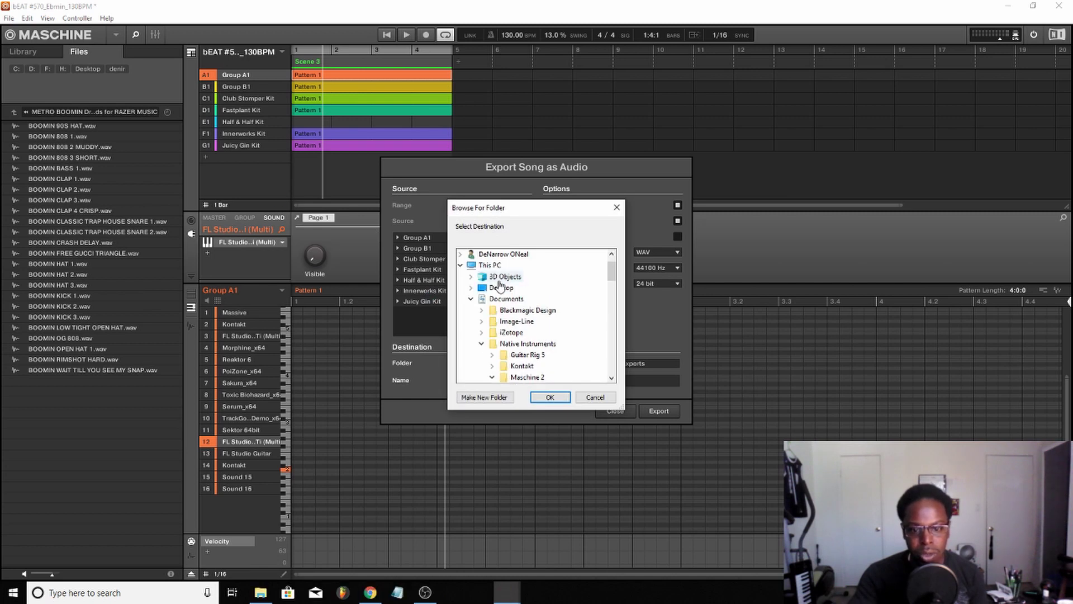
pyautogui.doubleClick(497, 289)
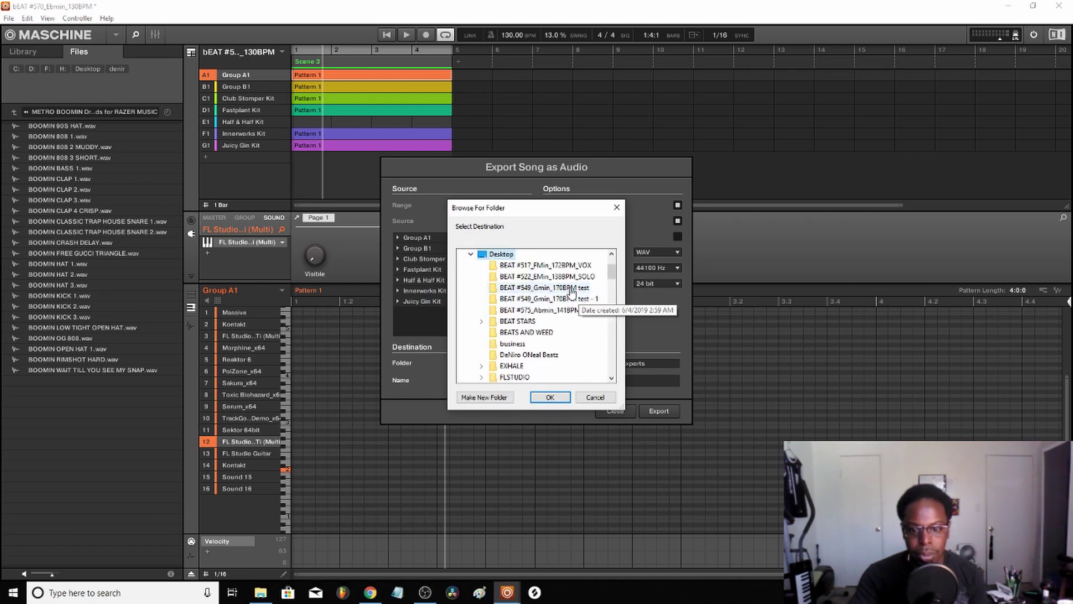
pyautogui.scroll(-2, 612, 286)
pyautogui.moveTo(612, 286); pyautogui.dragTo(611, 293)
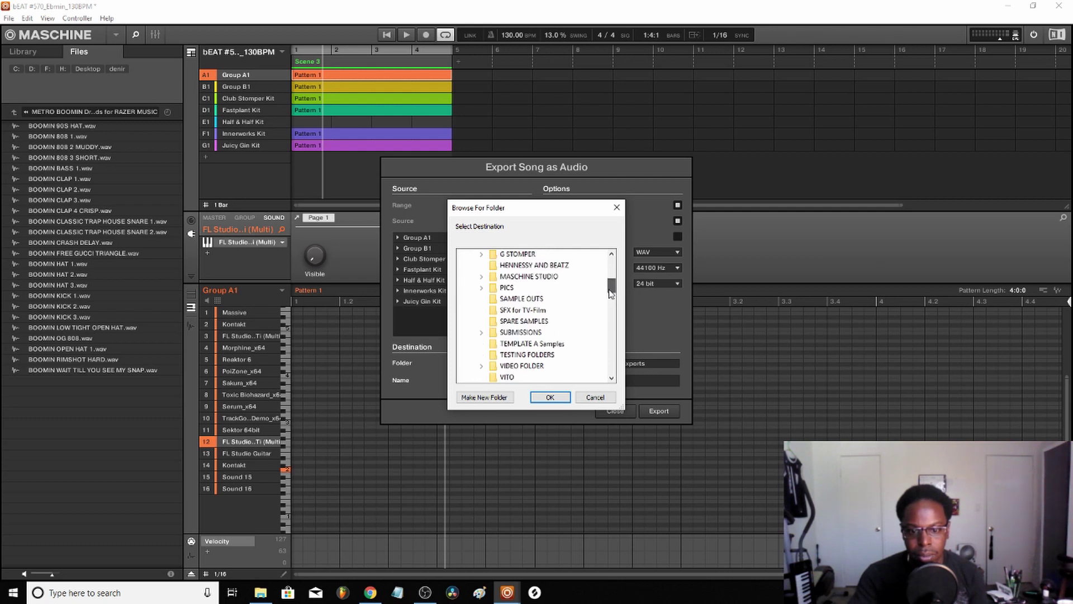
pyautogui.doubleClick(545, 276)
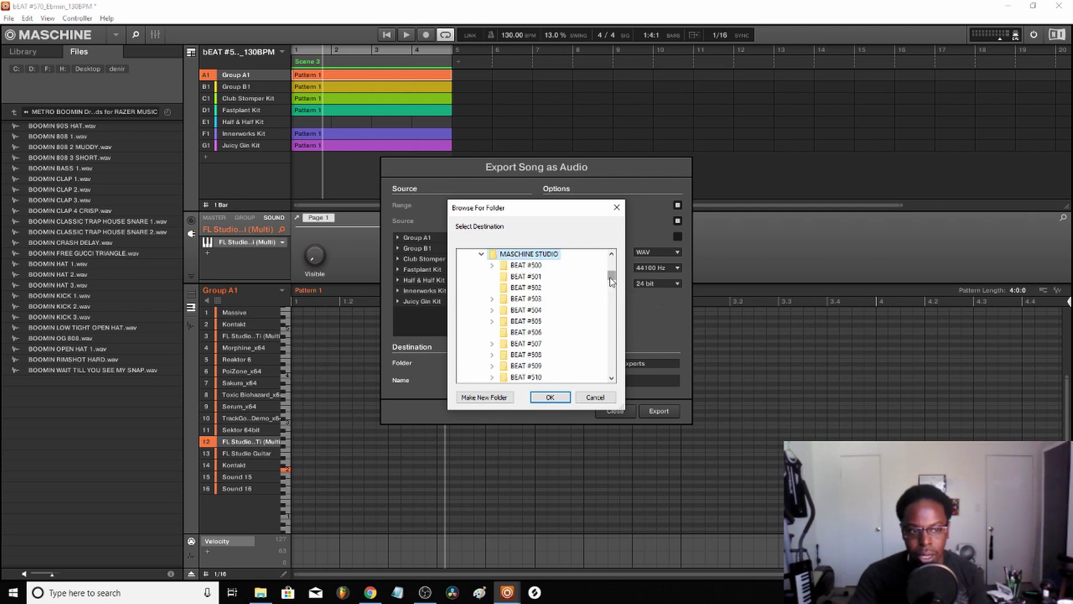
pyautogui.moveTo(612, 280); pyautogui.dragTo(606, 326)
pyautogui.click(524, 287)
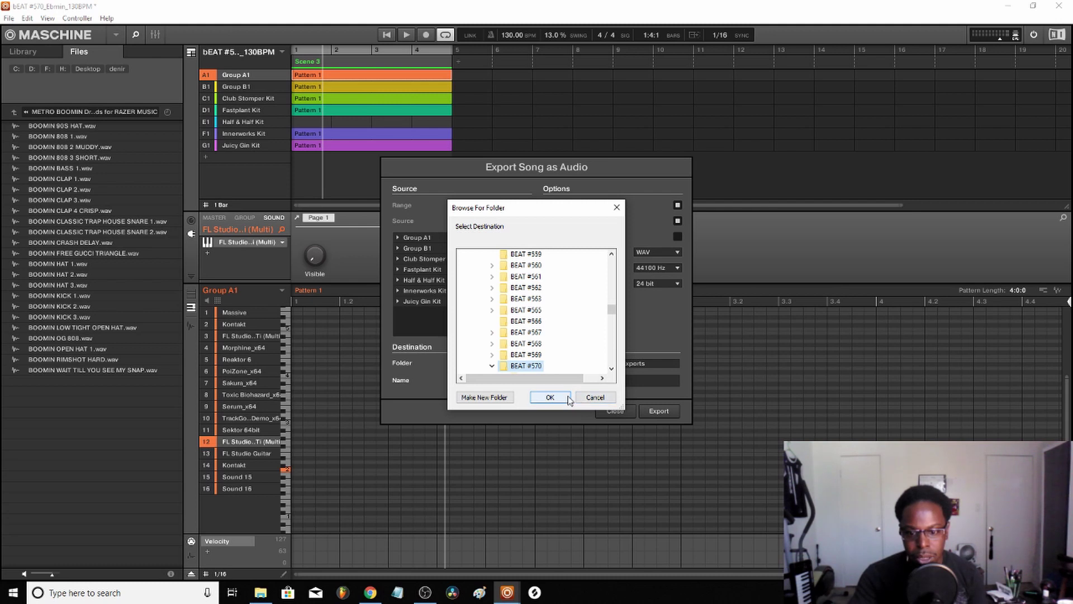
# Confirm the BEAT #570 folder, append _STEMS to the export name, and close the export window.
pyautogui.click(550, 397)
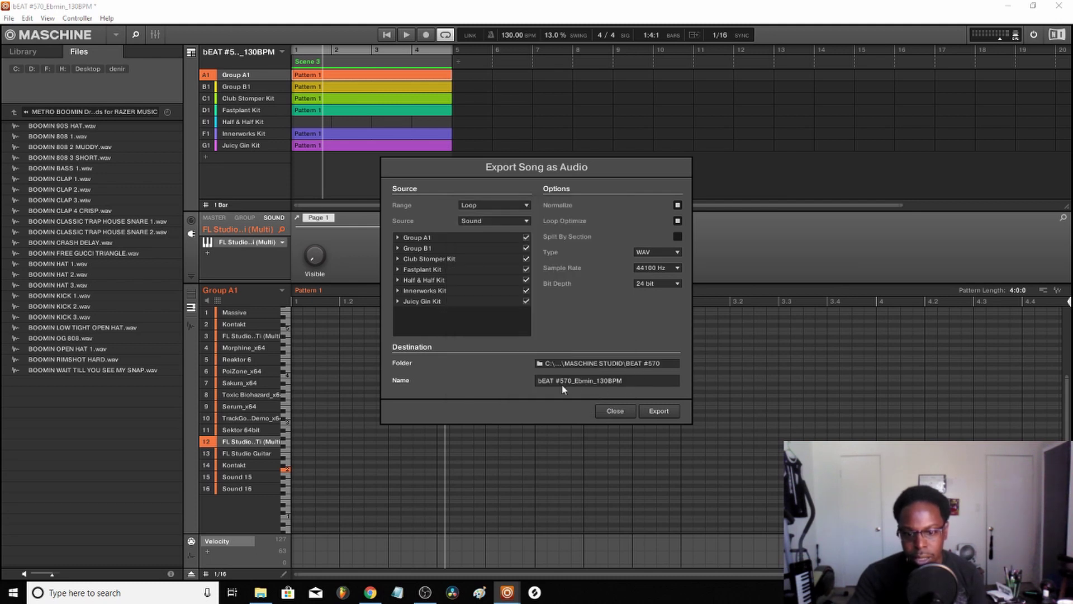
pyautogui.click(628, 380)
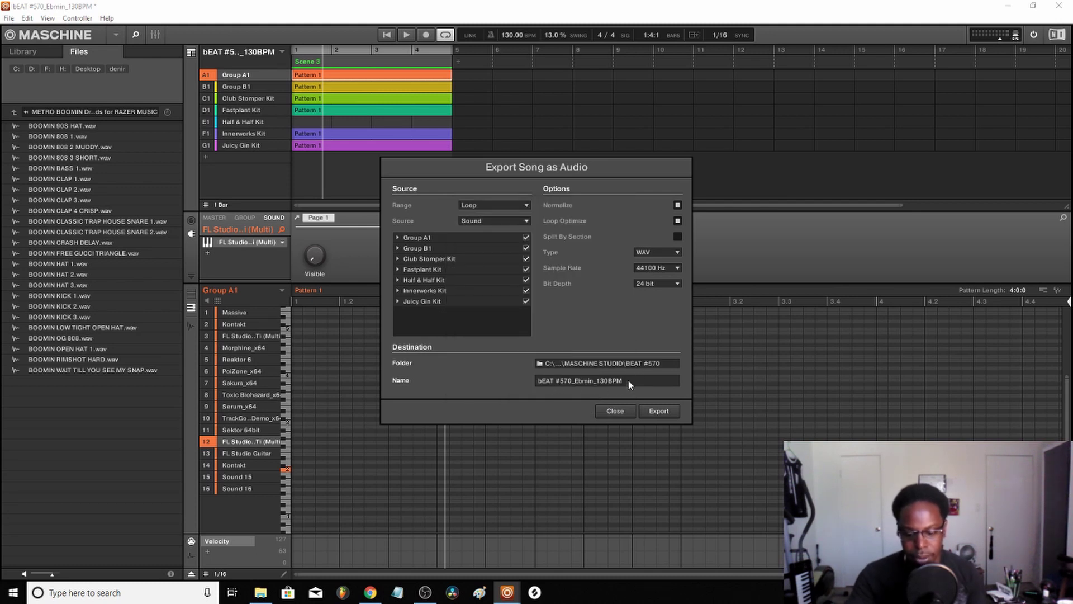
pyautogui.write('_S')
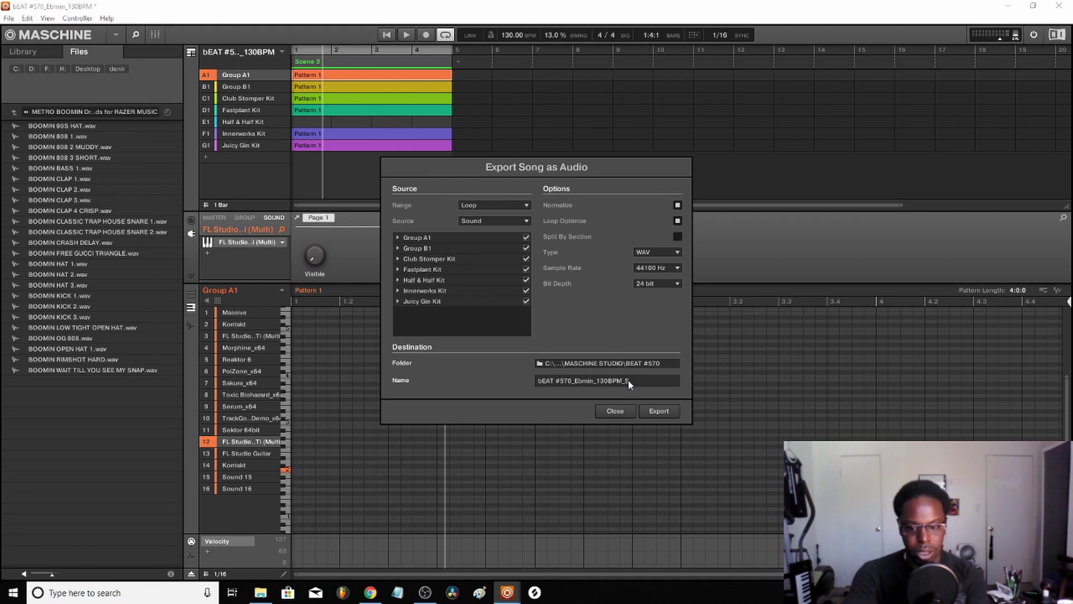
pyautogui.write('TEM')
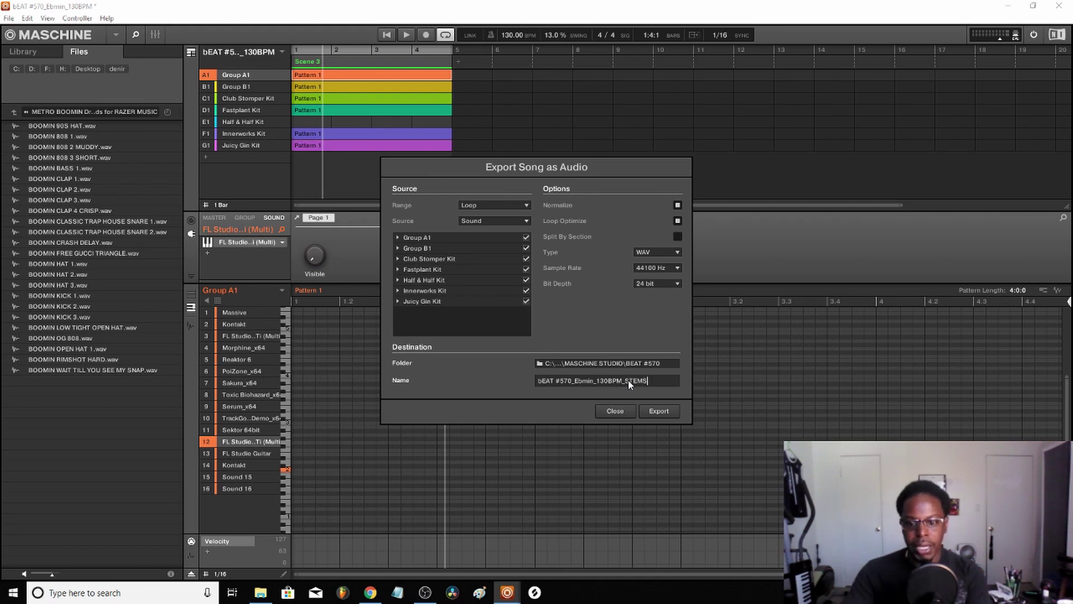
pyautogui.write('S')
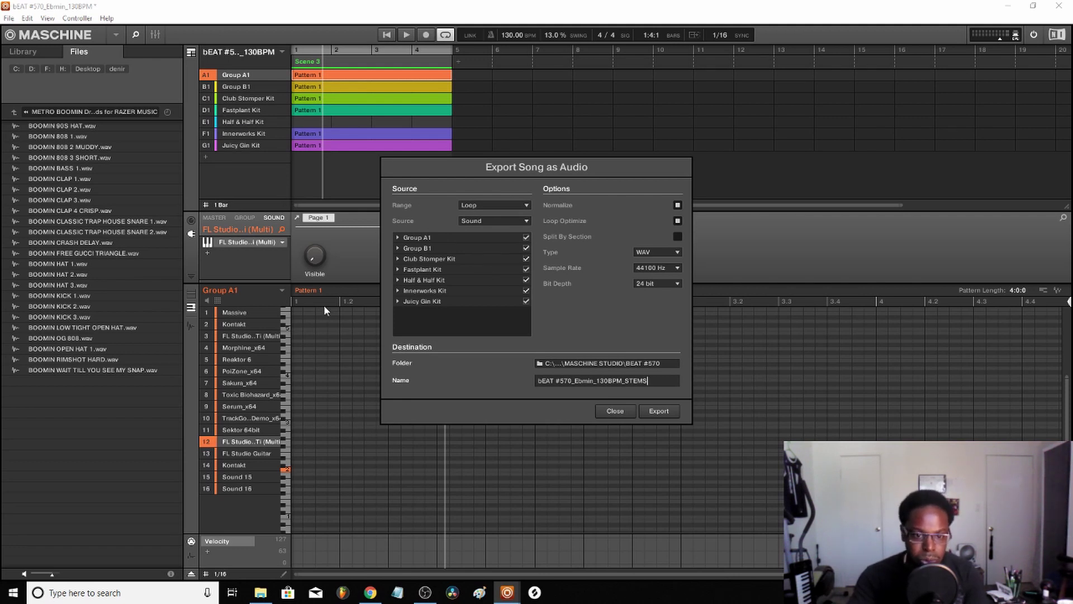
pyautogui.click(649, 381)
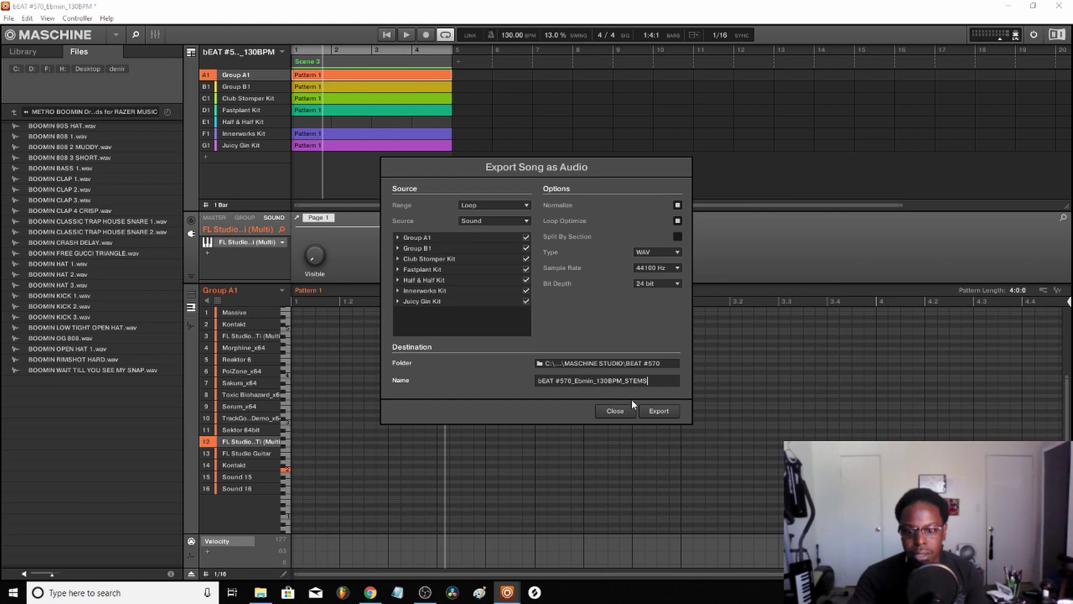
pyautogui.click(621, 410)
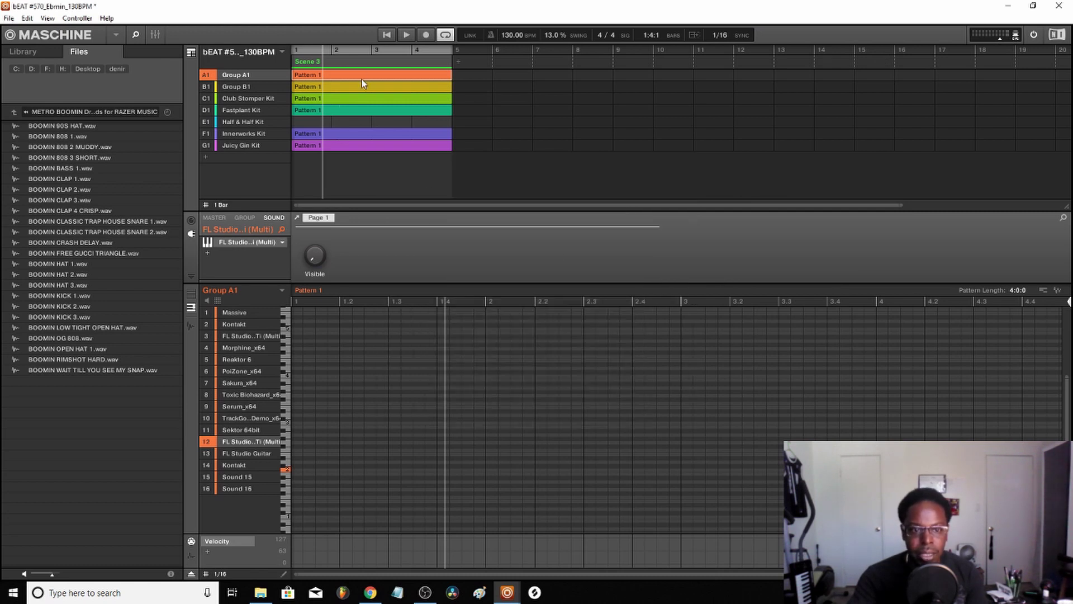
# Play and stop the beat once more, then quit Maschine and discard the project changes.
pyautogui.click(387, 35)
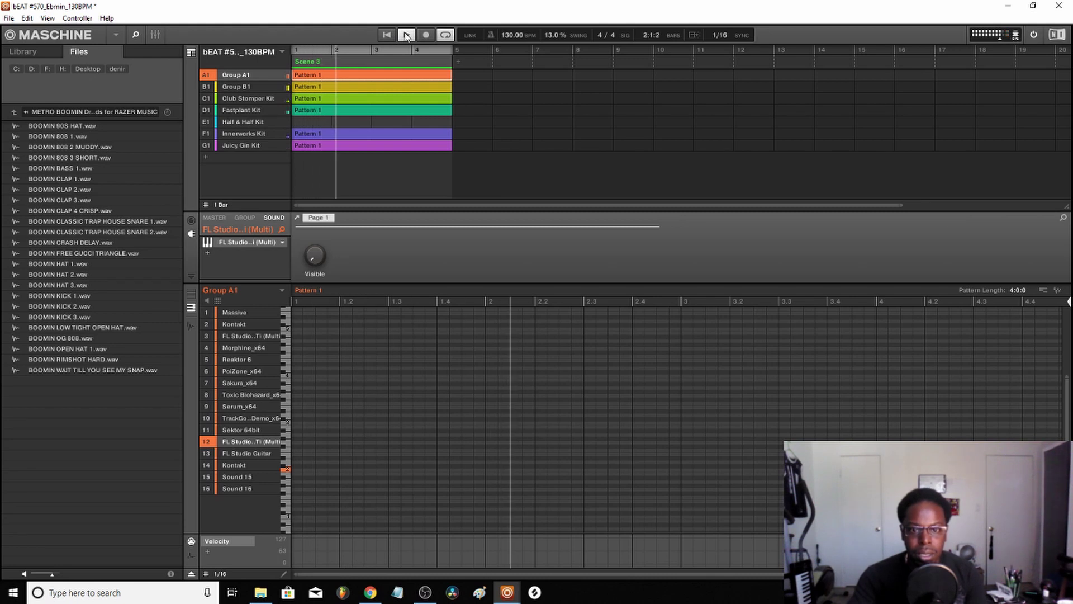
pyautogui.click(405, 35)
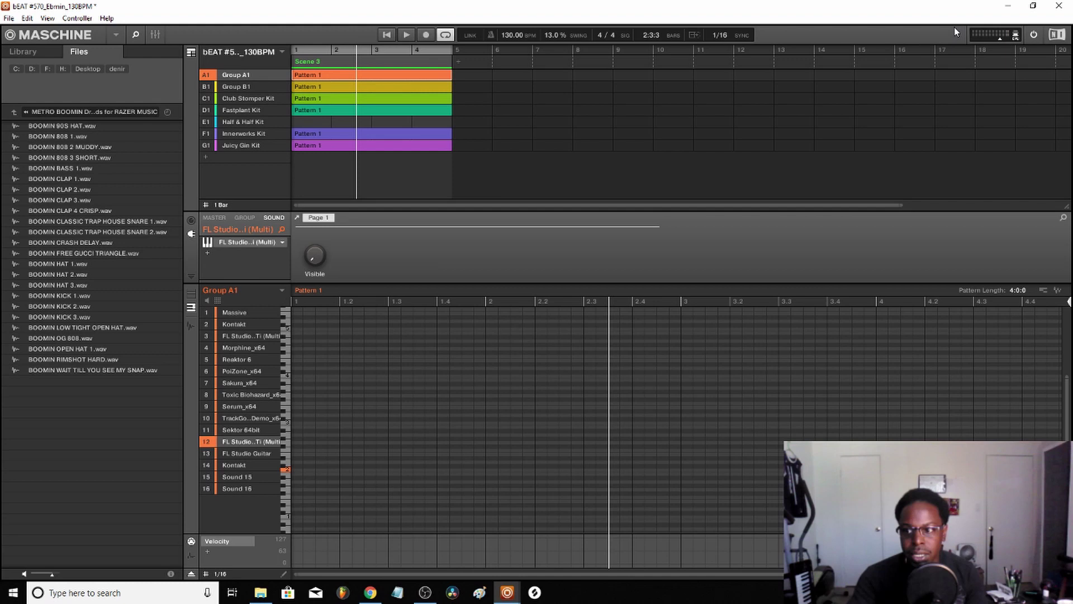
pyautogui.click(1058, 6)
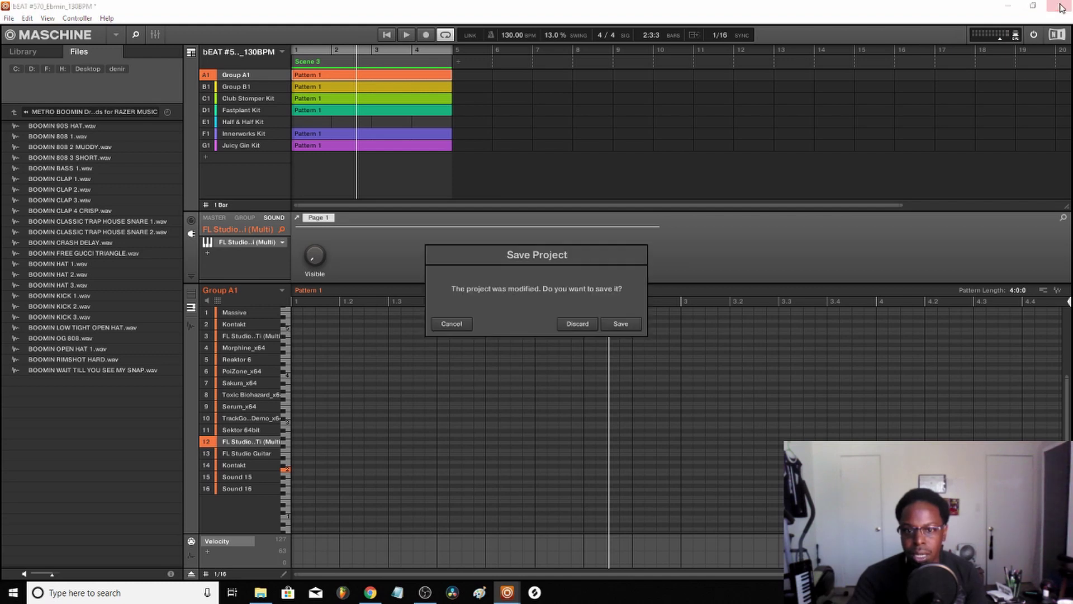
pyautogui.click(577, 324)
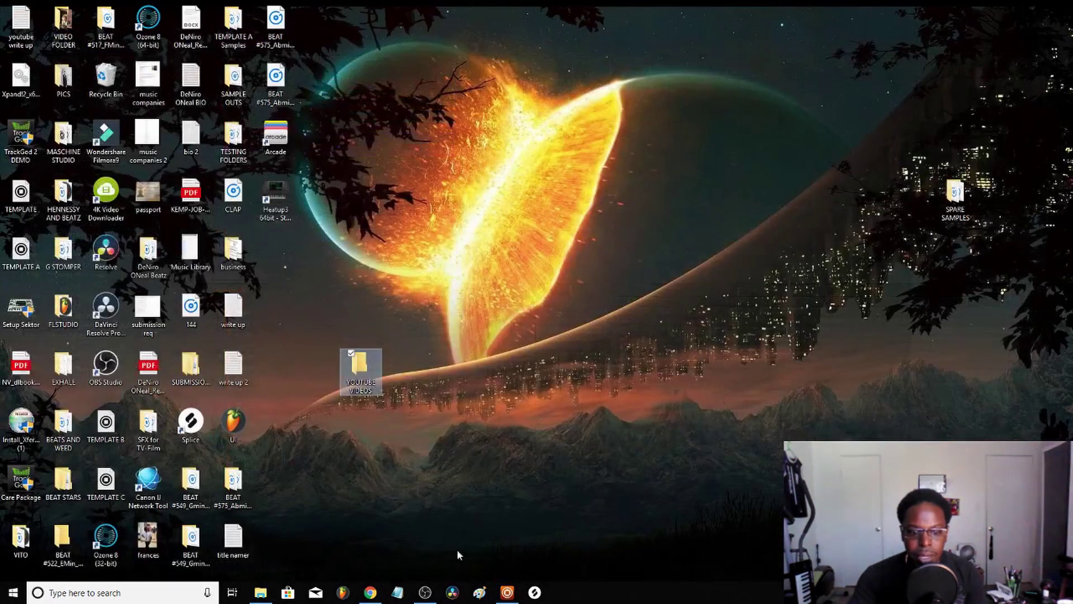
# Launch FL Studio and browse File Explorer to Desktop > MASCHINE STUDIO > BEAT #570.
pyautogui.click(342, 592)
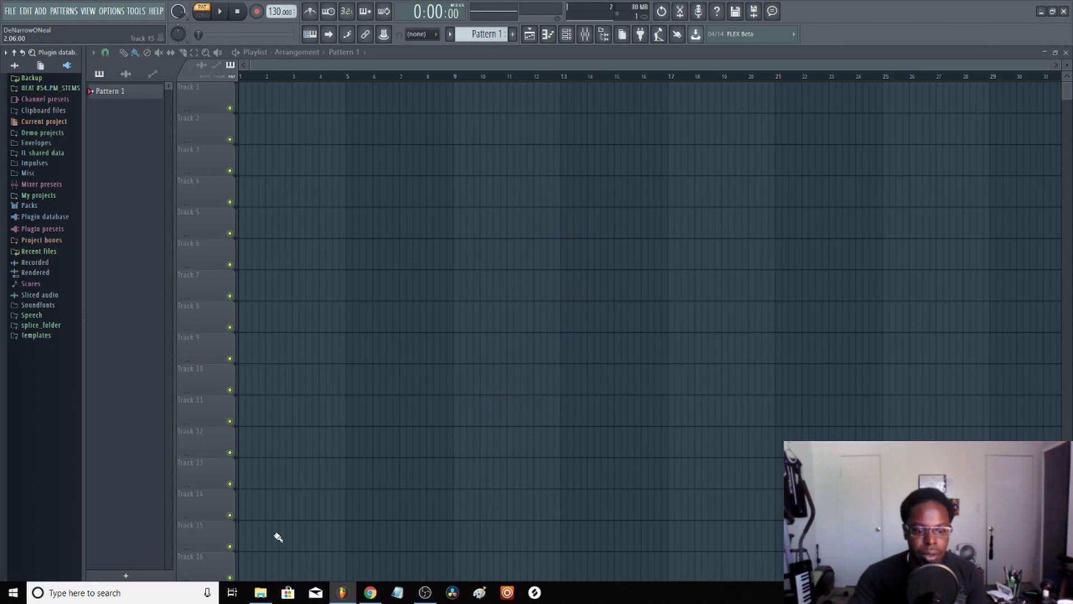
pyautogui.click(260, 592)
pyautogui.click(417, 173)
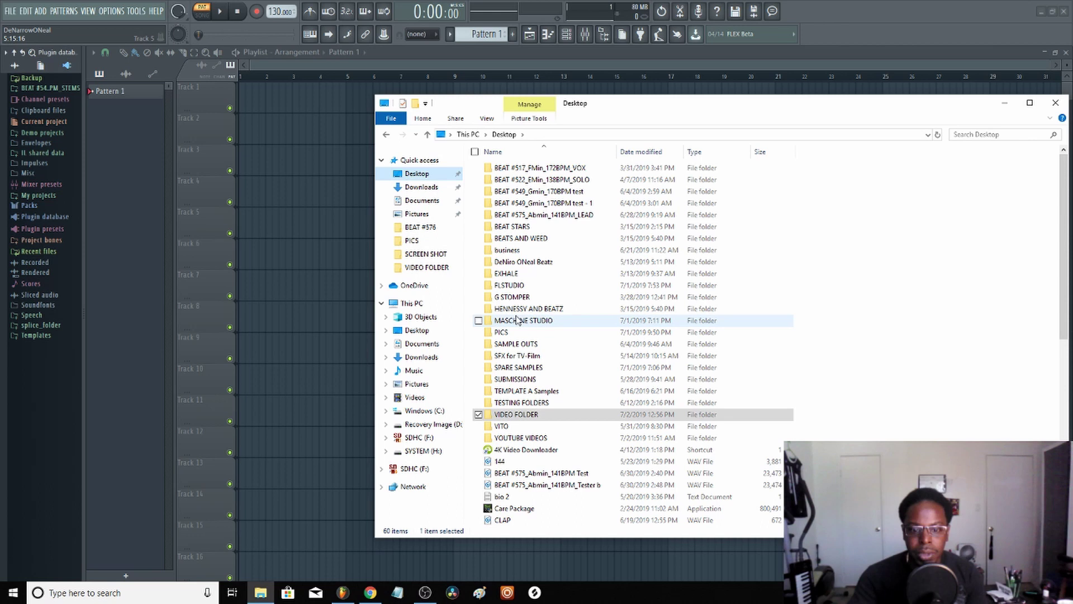
pyautogui.doubleClick(517, 320)
pyautogui.scroll(-5, 529, 263)
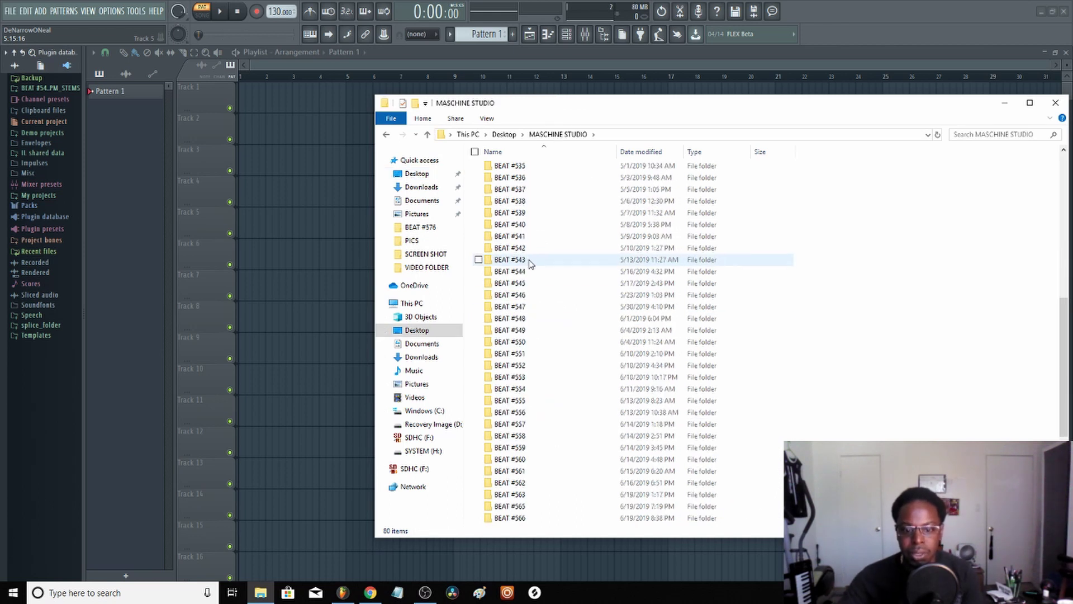
pyautogui.scroll(-5, 530, 264)
pyautogui.click(518, 403)
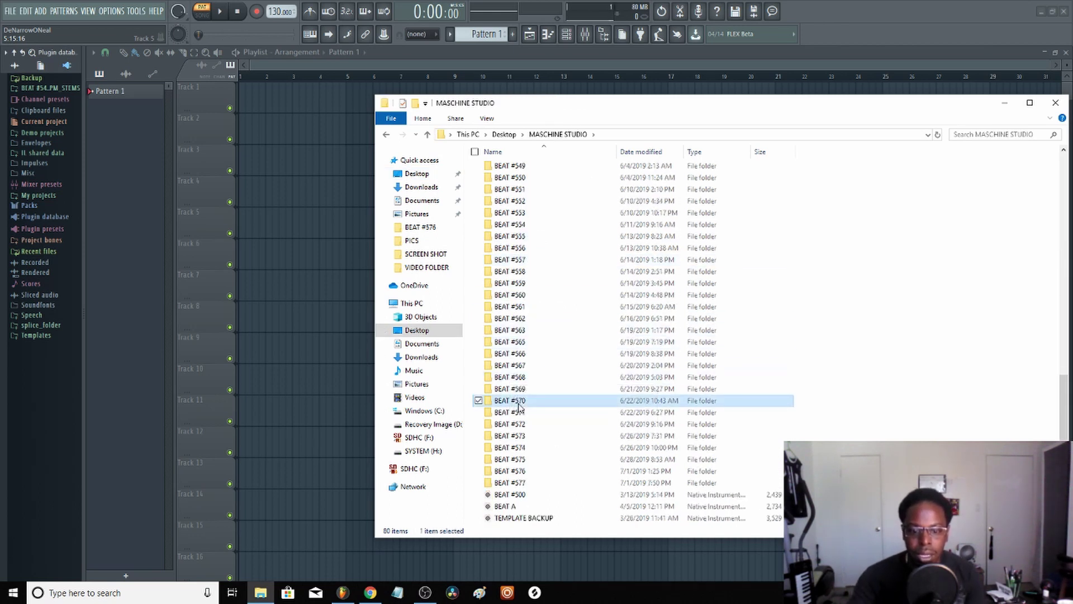
pyautogui.doubleClick(518, 402)
# Select all 100 files in the stems folder and drag them into the FL Studio playlist.
pyautogui.doubleClick(525, 169)
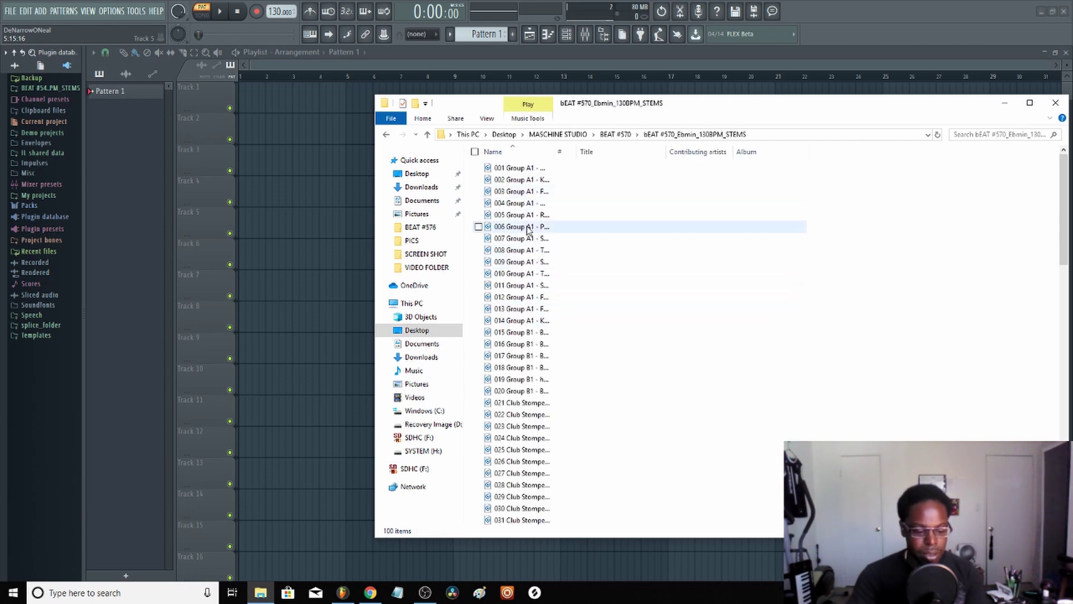
pyautogui.hotkey('ctrl', 'a')
pyautogui.moveTo(527, 229); pyautogui.dragTo(241, 99)
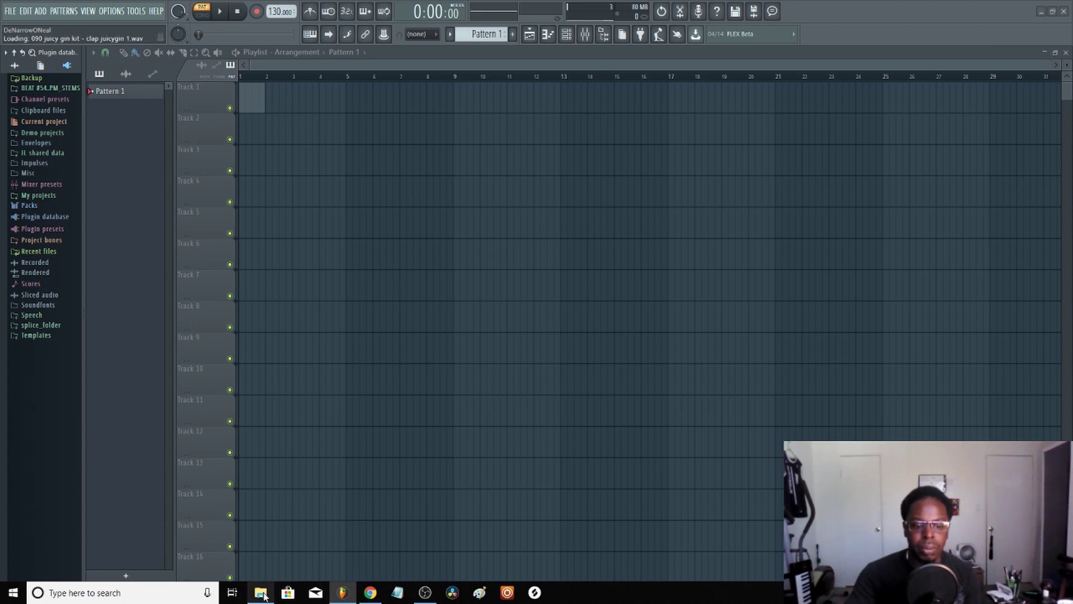
# Zoom the playlist in, switch to Song mode, then play and stop the imported stems.
pyautogui.moveTo(264, 595)
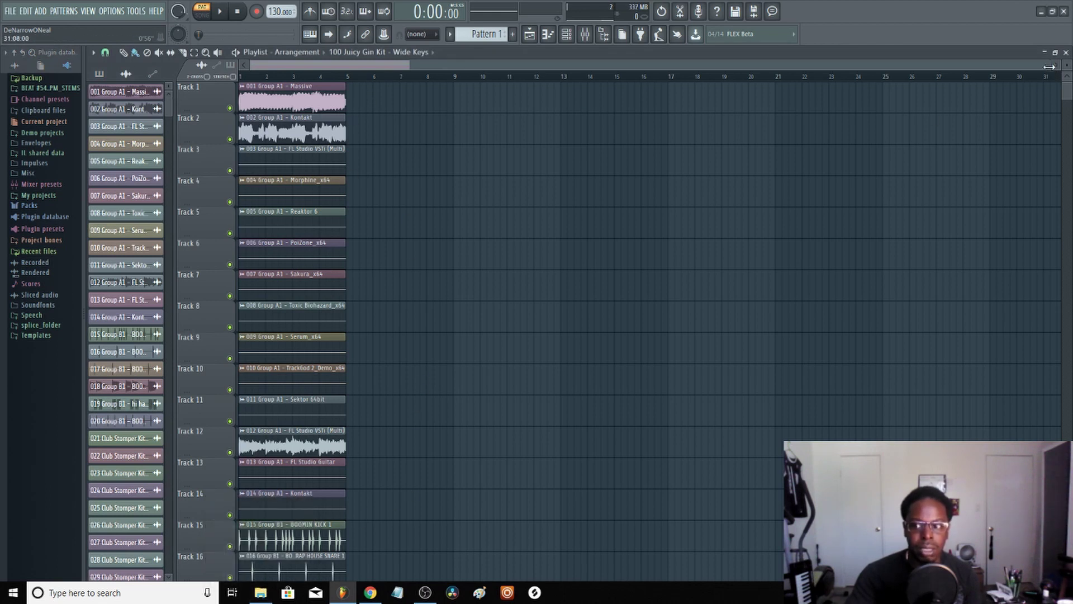
pyautogui.moveTo(1049, 67); pyautogui.dragTo(733, 67)
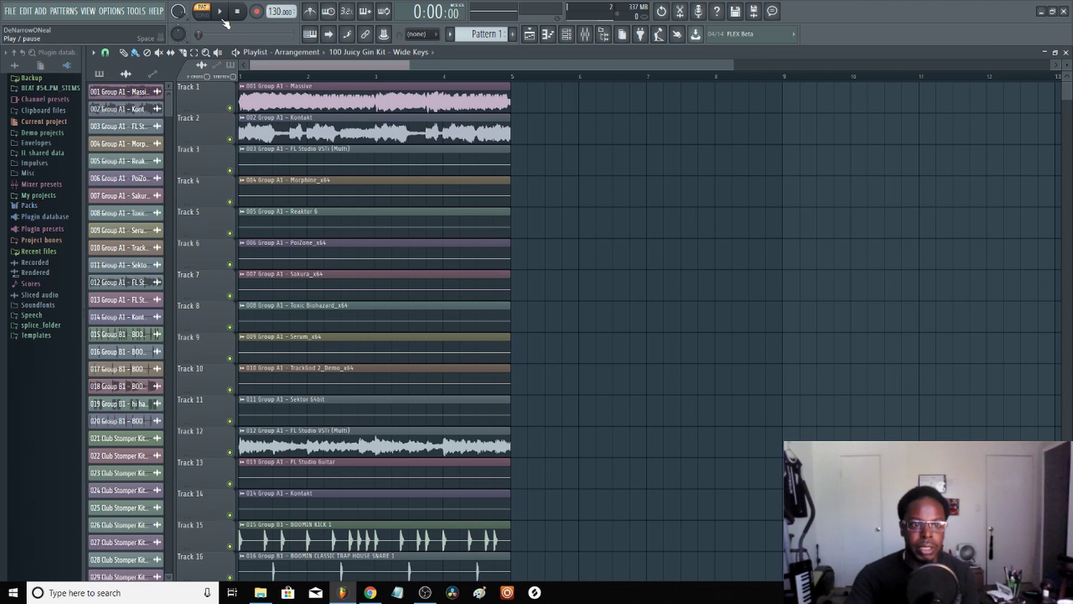
pyautogui.click(203, 15)
pyautogui.click(218, 15)
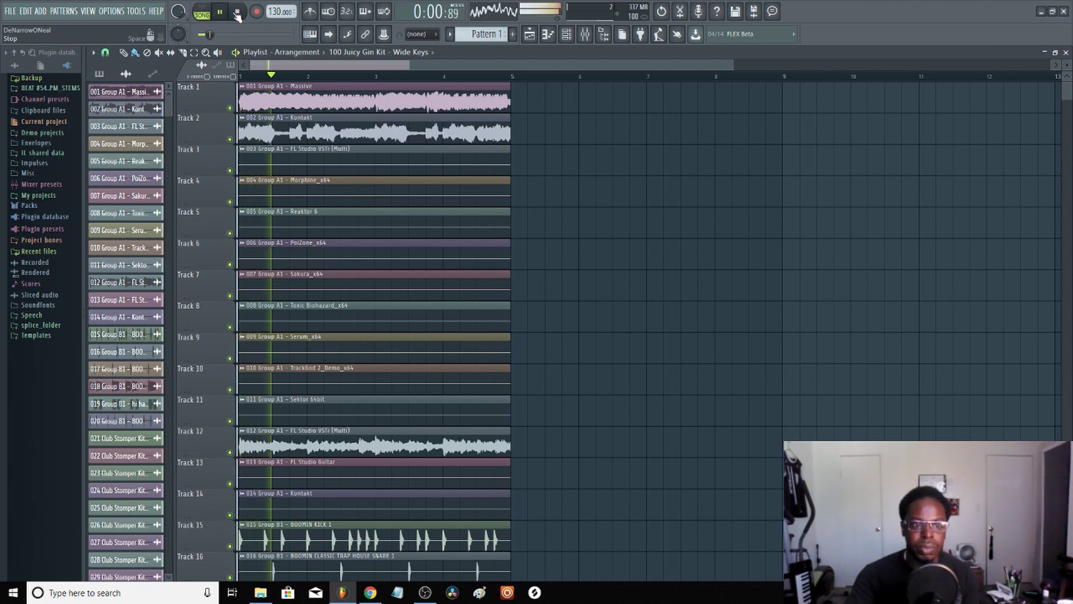
pyautogui.press('space')
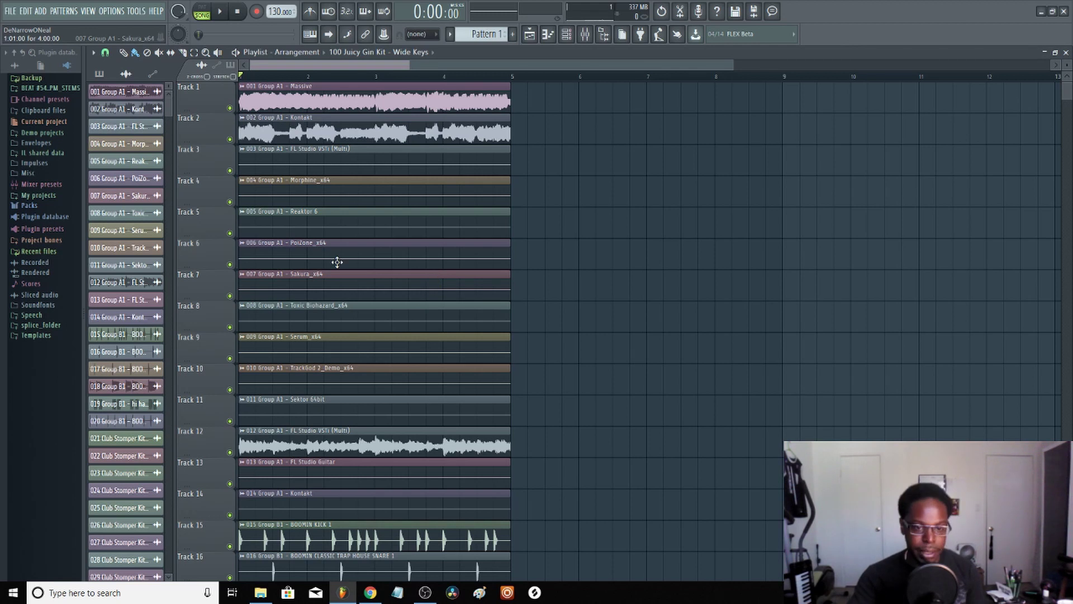
# Delete the silent stem clips on Tracks 3 through 11 and Track 13.
pyautogui.rightClick(337, 164)
pyautogui.rightClick(330, 196)
pyautogui.rightClick(323, 253)
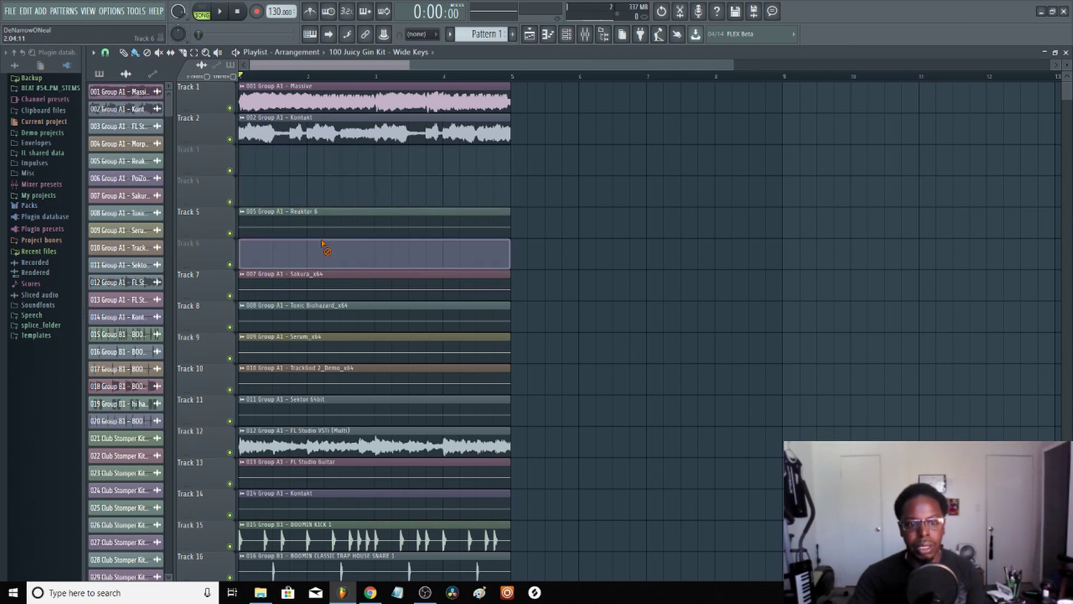
pyautogui.rightClick(316, 229)
pyautogui.rightClick(313, 277)
pyautogui.rightClick(313, 309)
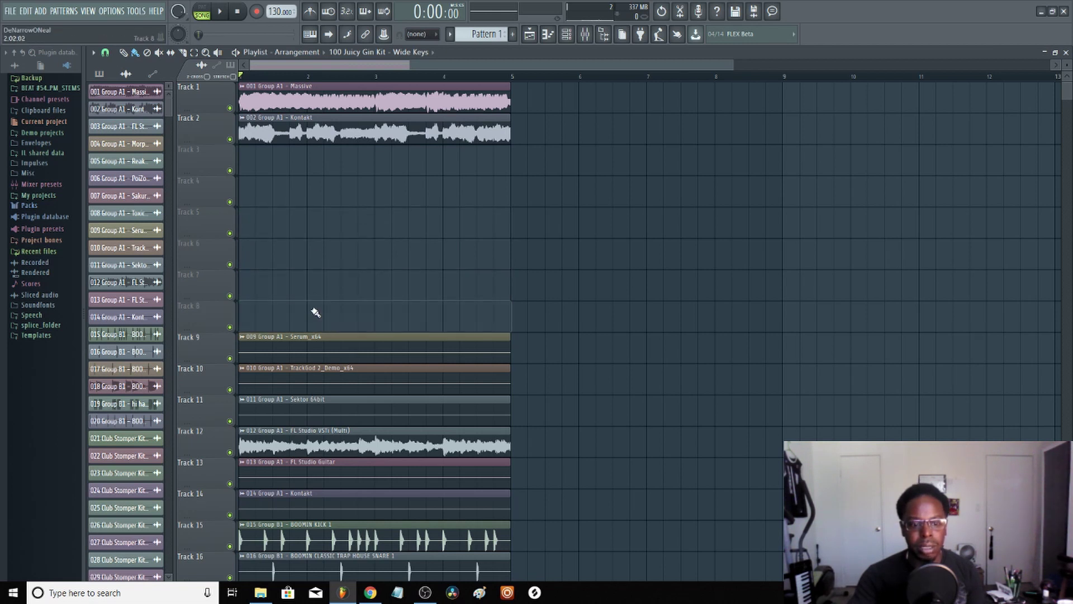
pyautogui.rightClick(314, 347)
pyautogui.rightClick(313, 377)
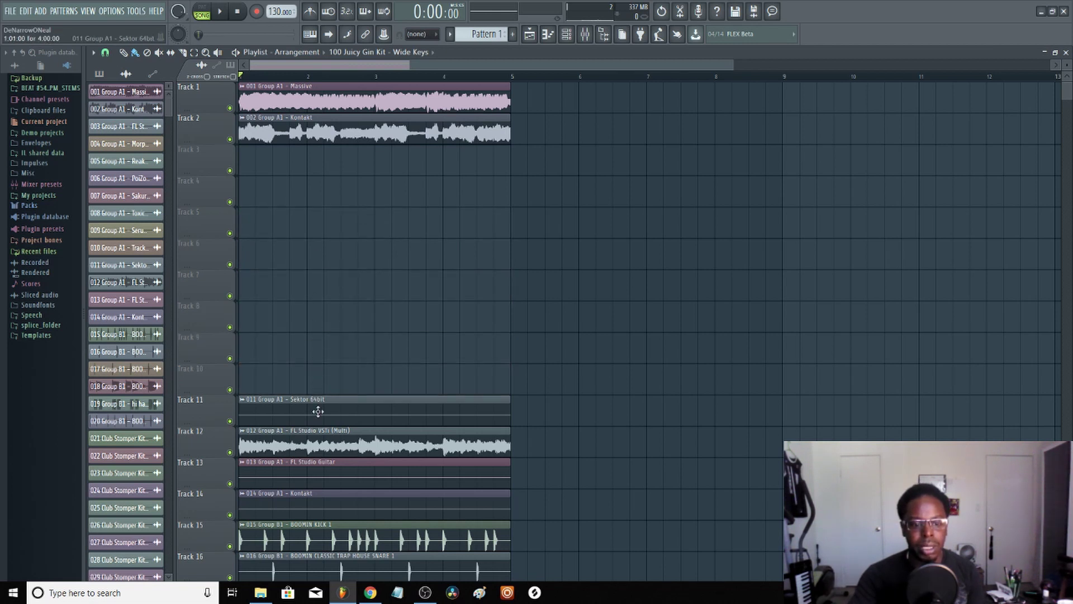
pyautogui.rightClick(316, 410)
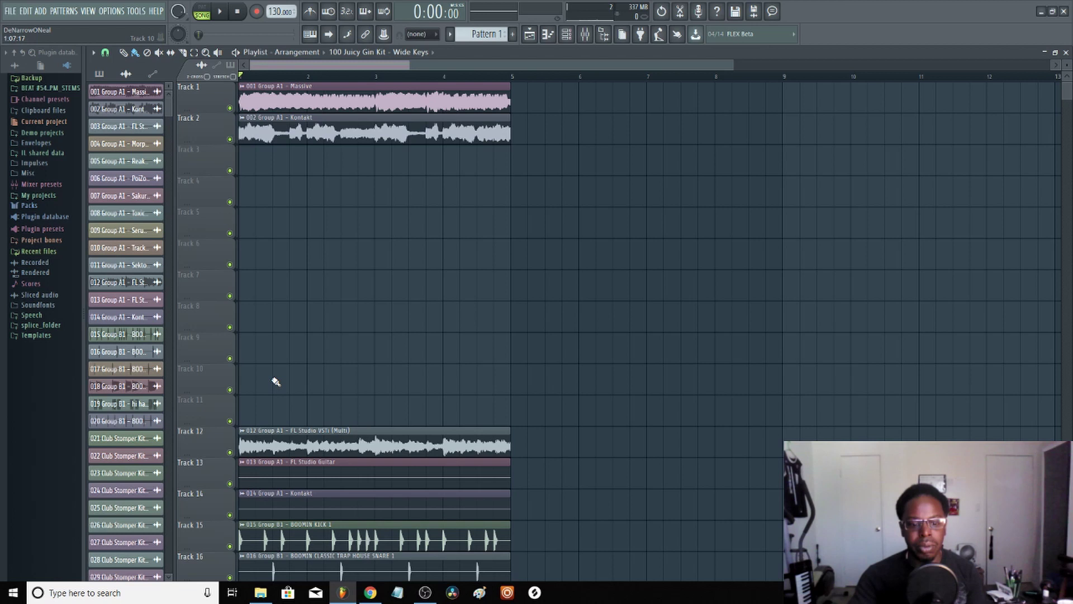
pyautogui.rightClick(347, 474)
# Delete the silent clips on Tracks 21, 22 and 23, then return to the top of the playlist.
pyautogui.scroll(-3, 347, 472)
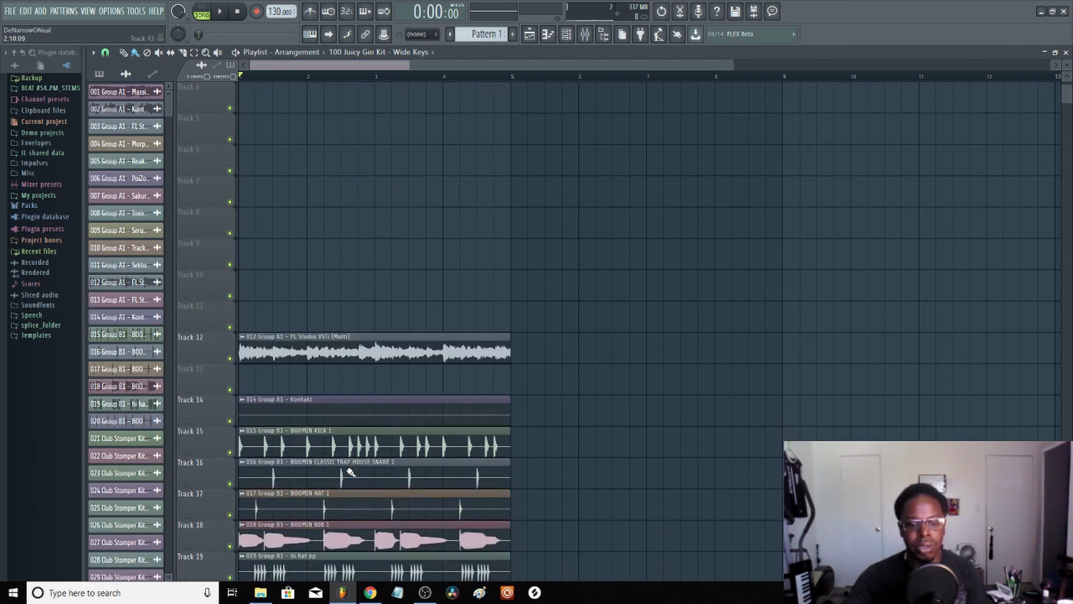
pyautogui.scroll(-9, 317, 440)
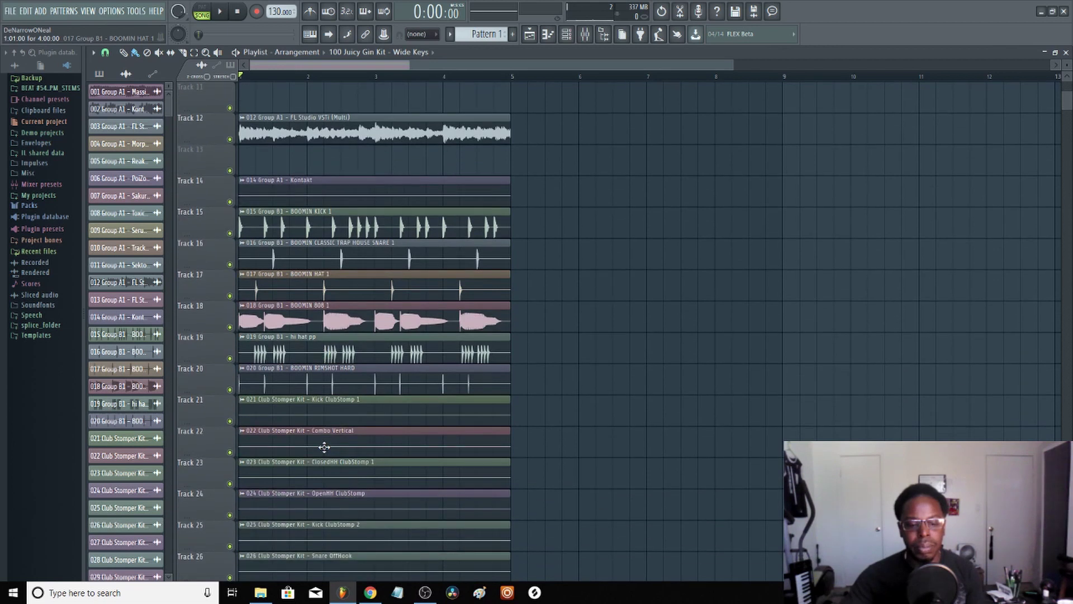
pyautogui.scroll(-3, 295, 409)
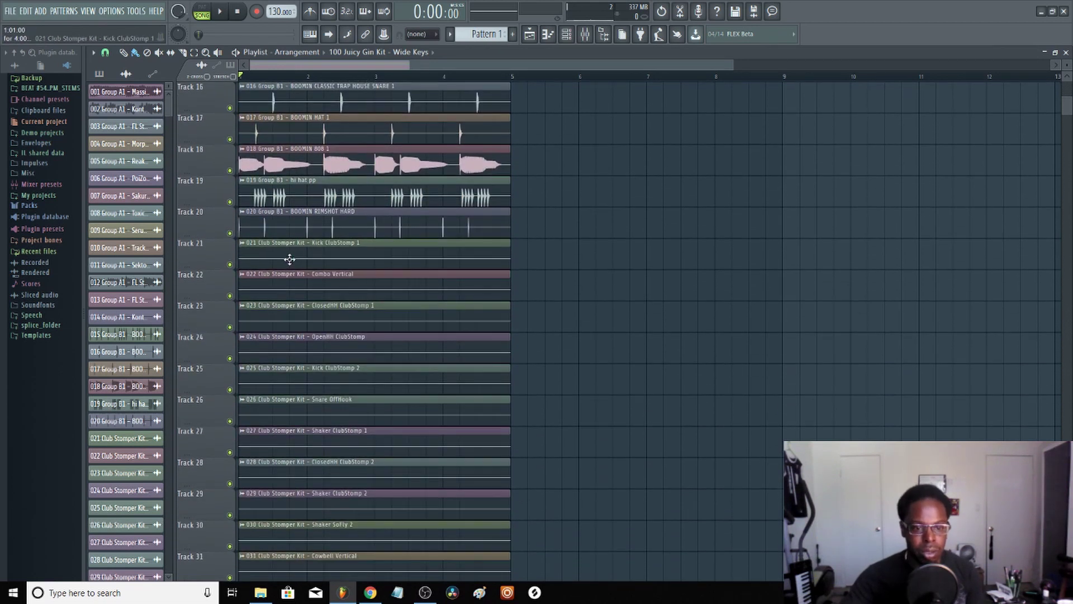
pyautogui.rightClick(289, 259)
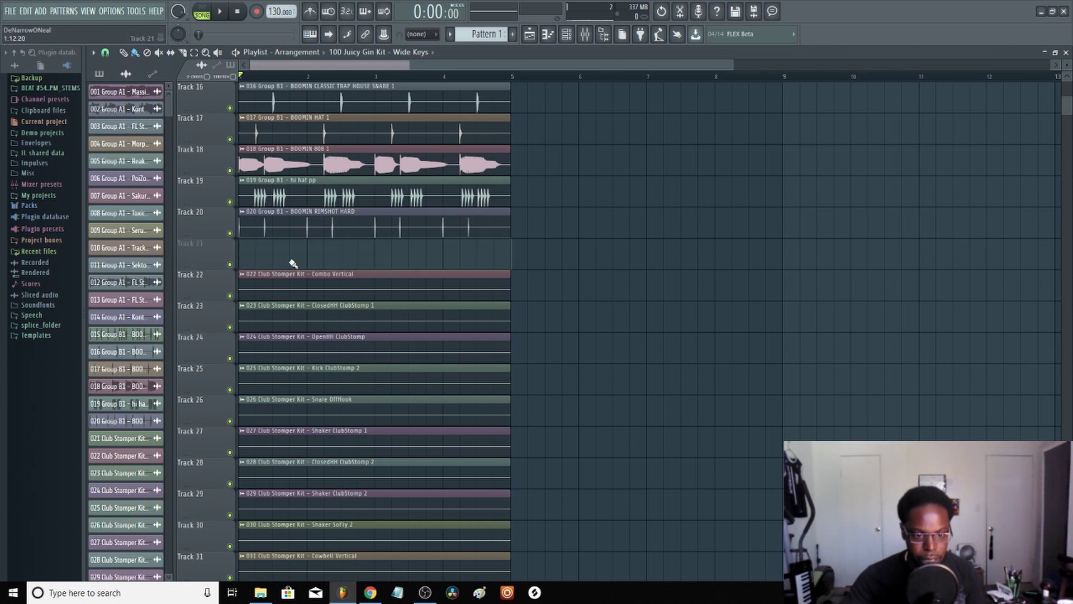
pyautogui.rightClick(292, 290)
pyautogui.rightClick(292, 323)
pyautogui.scroll(-4, 296, 326)
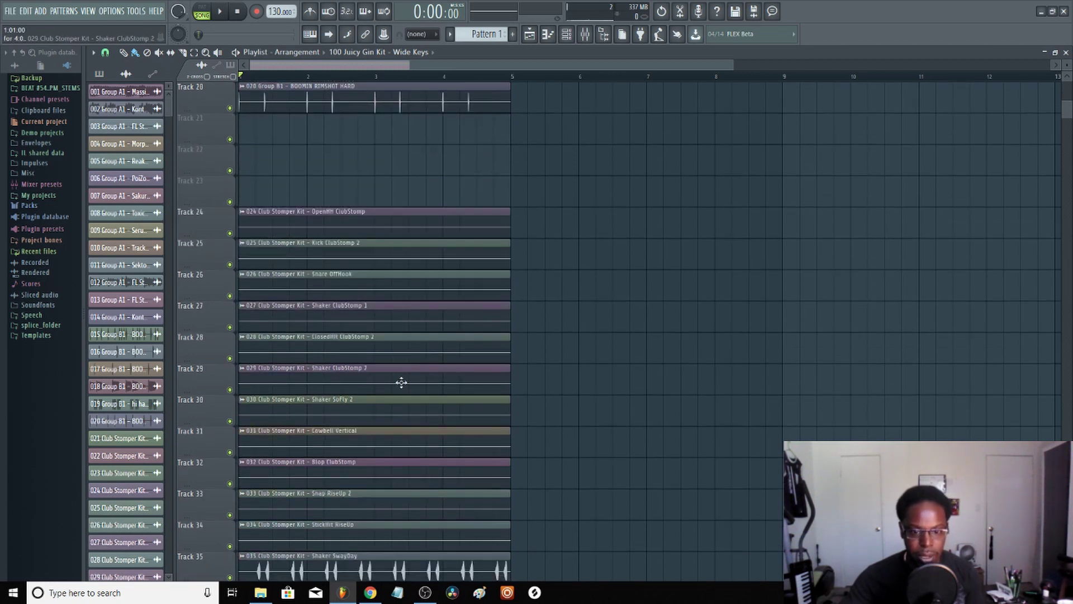
pyautogui.scroll(4, 358, 391)
pyautogui.scroll(4, 352, 392)
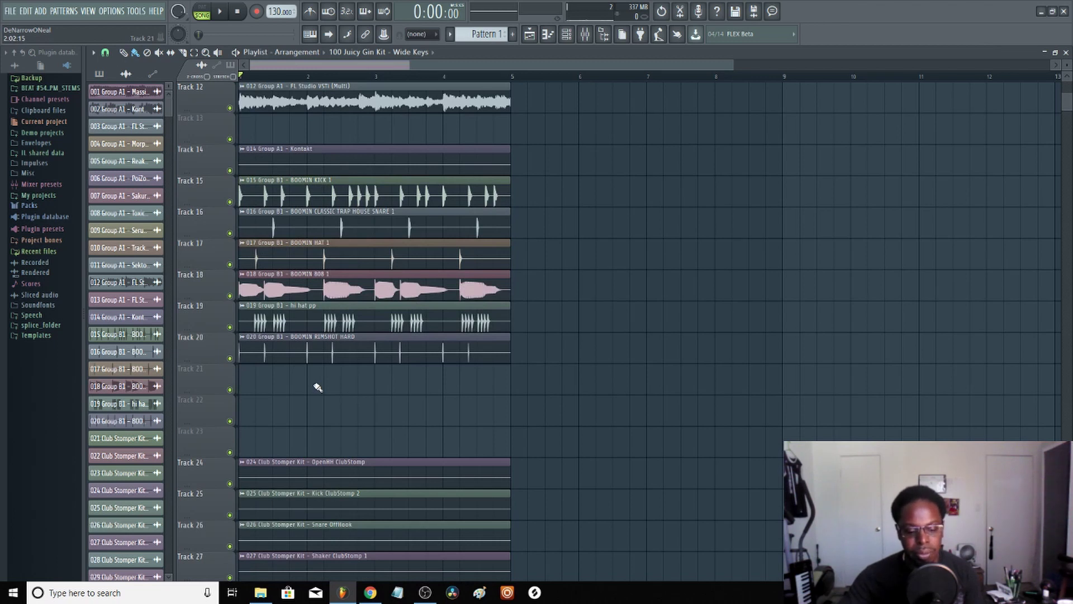
pyautogui.scroll(7, 318, 385)
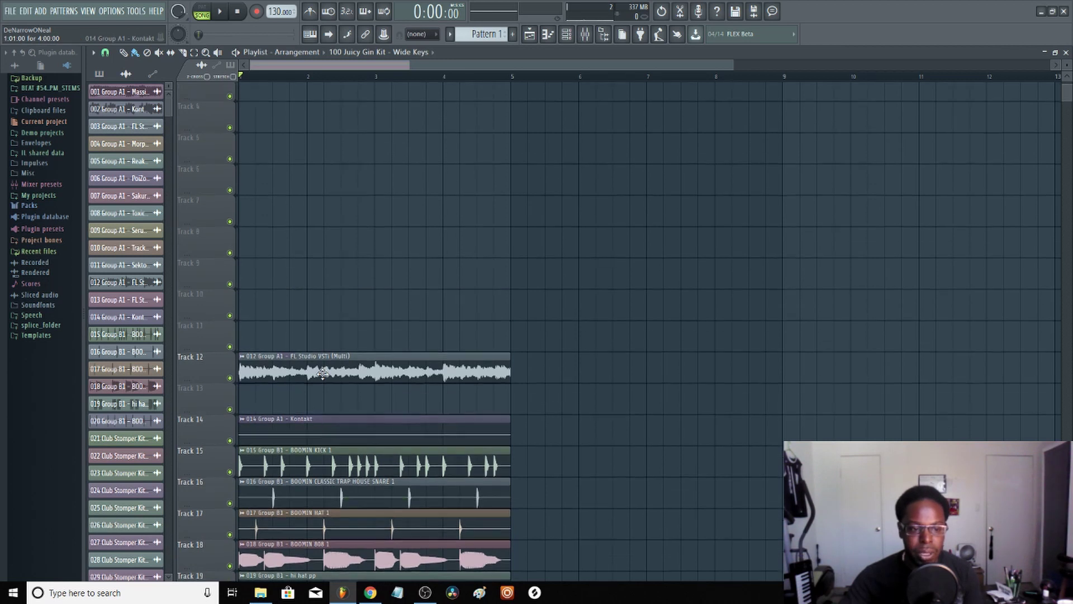
pyautogui.scroll(4, 324, 374)
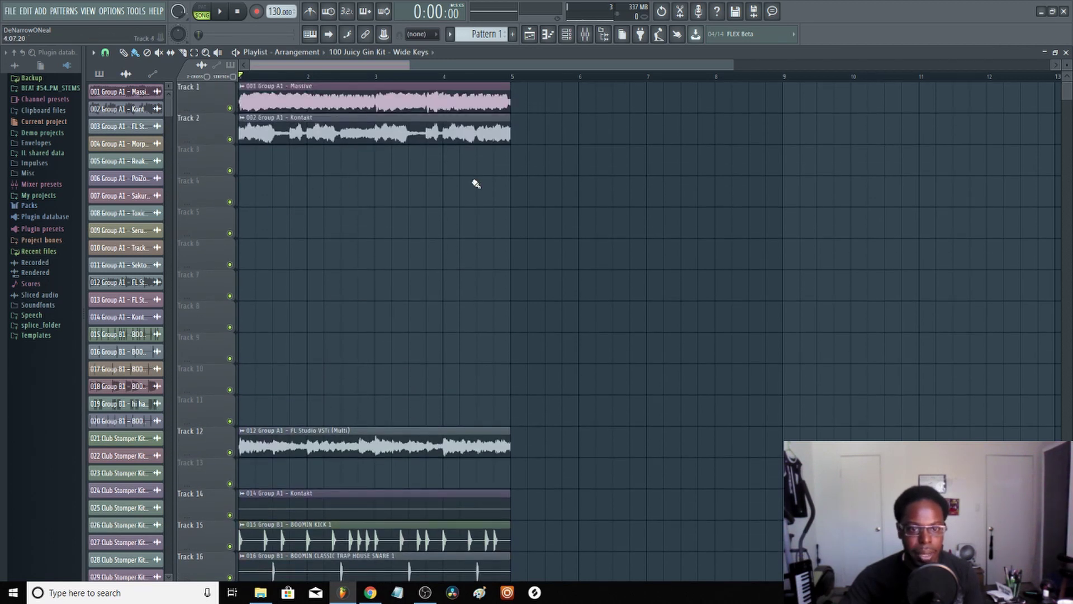